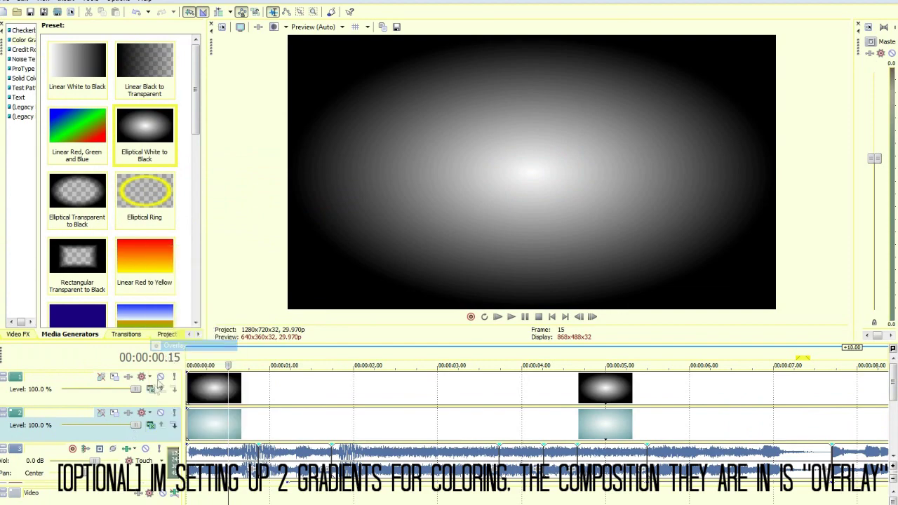
Set the top gradient track's compositing mode to Overlay and lower the opacity of its first gradient event
{"action": "left_click", "coordinate": [183, 310]}
{"action": "mouse_move", "coordinate": [894, 388]}
{"action": "left_mouse_down"}
{"action": "mouse_move", "coordinate": [894, 417]}
{"action": "mouse_move", "coordinate": [895, 388]}
{"action": "left_mouse_up"}
{"action": "left_click_drag", "start_coordinate": [248, 374], "coordinate": [250, 386]}
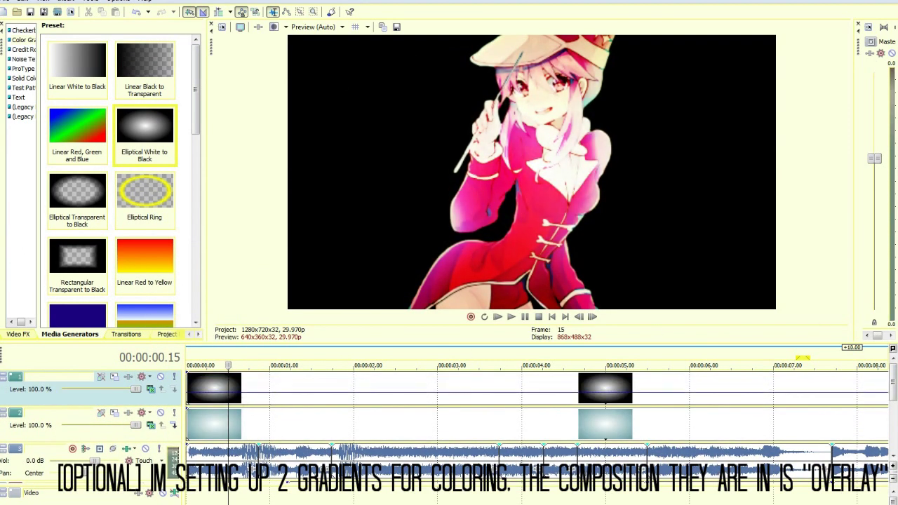
Animate the character image's entrance in Event Pan/Crop, starting at Y Center -262.7 and ending at a second keyframe, and play it back
{"action": "scroll", "coordinate": [892, 389], "scroll_direction": "down", "scroll_amount": 3}
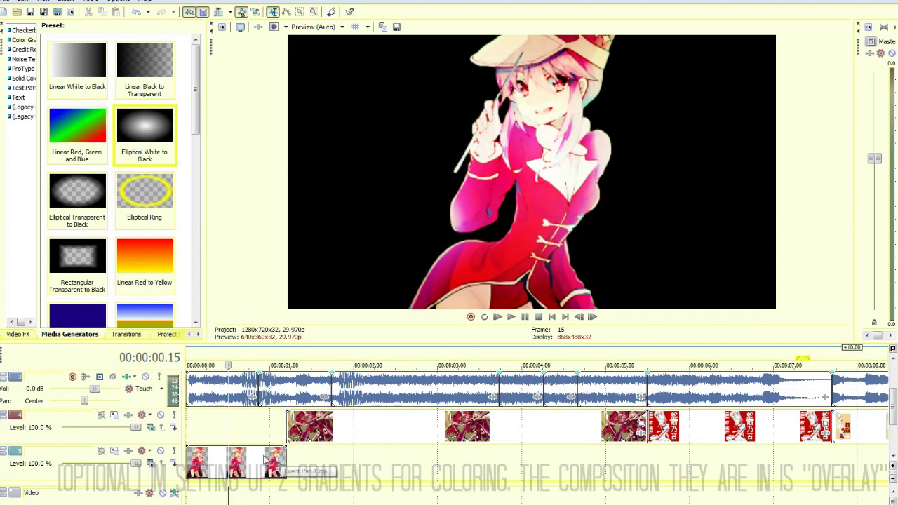
{"action": "left_click", "coordinate": [188, 437]}
{"action": "key", "text": "space"}
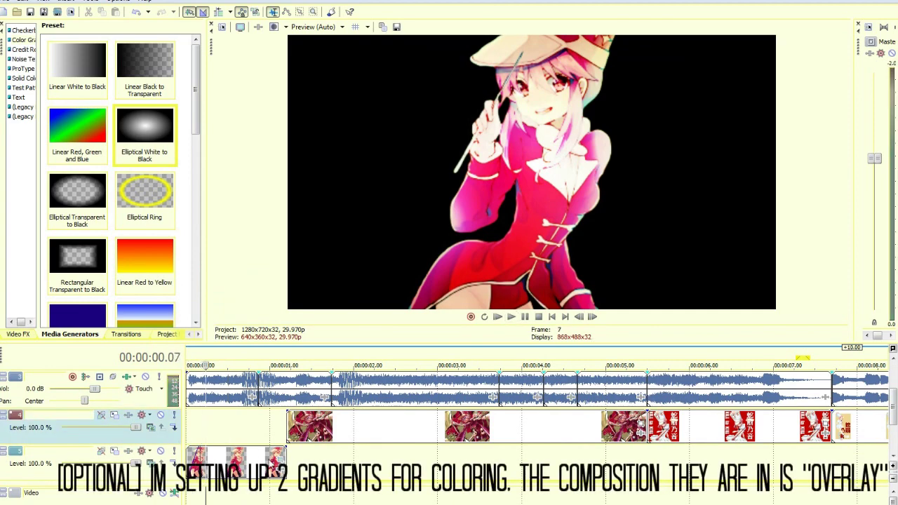
{"action": "left_click", "coordinate": [281, 459]}
{"action": "left_click_drag", "start_coordinate": [30, 432], "coordinate": [61, 433]}
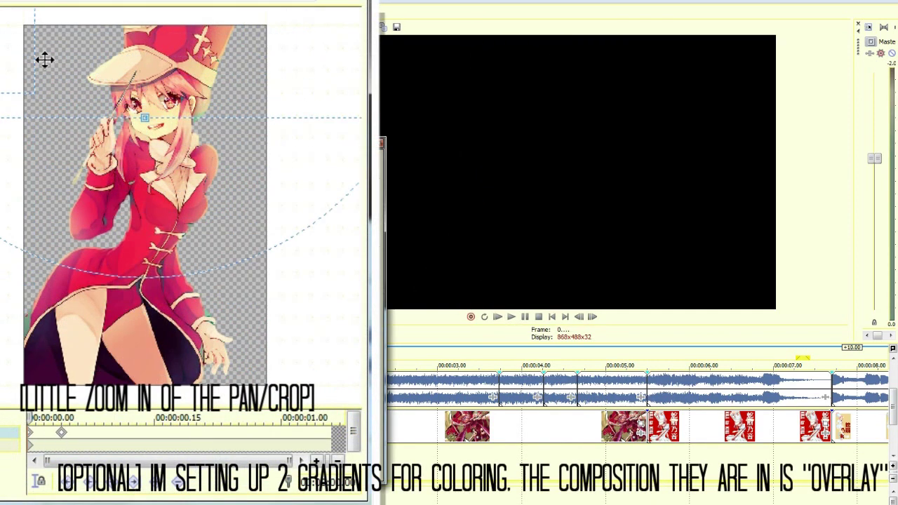
{"action": "left_click", "coordinate": [31, 433]}
{"action": "right_click", "coordinate": [61, 434]}
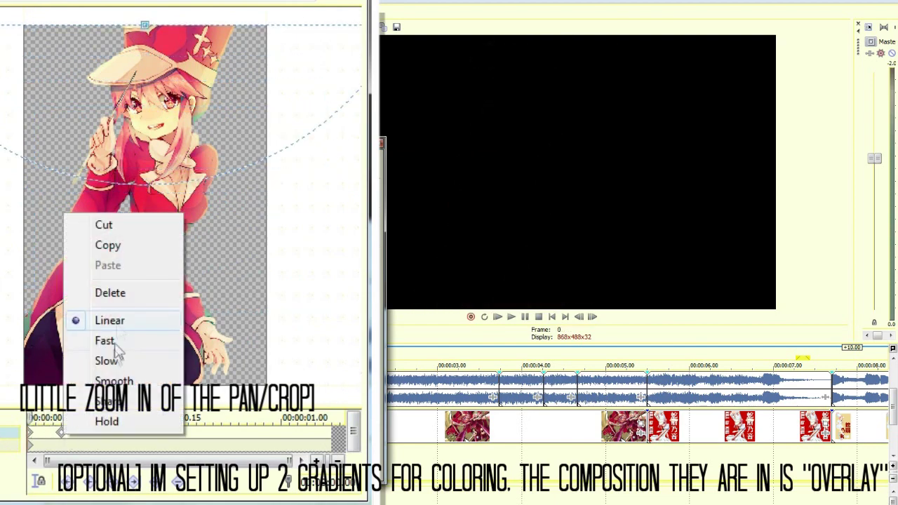
{"action": "left_click", "coordinate": [117, 323]}
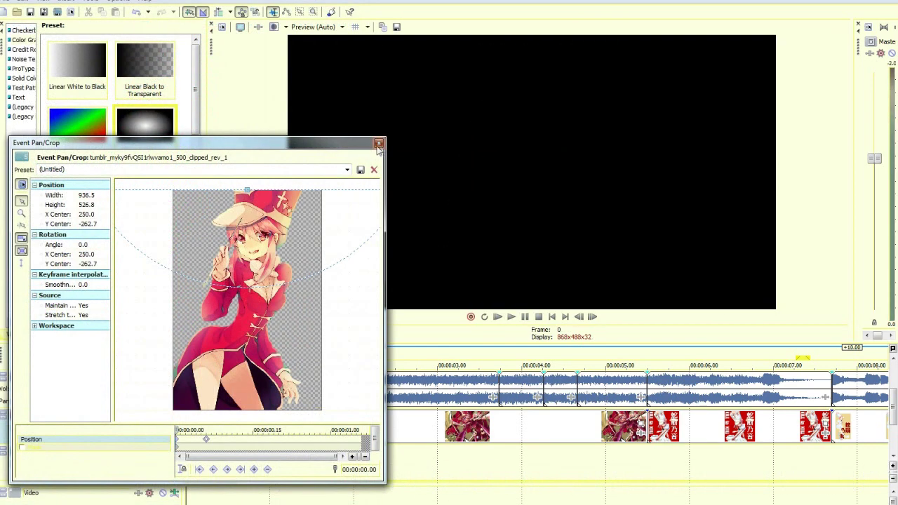
{"action": "left_click", "coordinate": [380, 146]}
{"action": "key", "text": "space"}
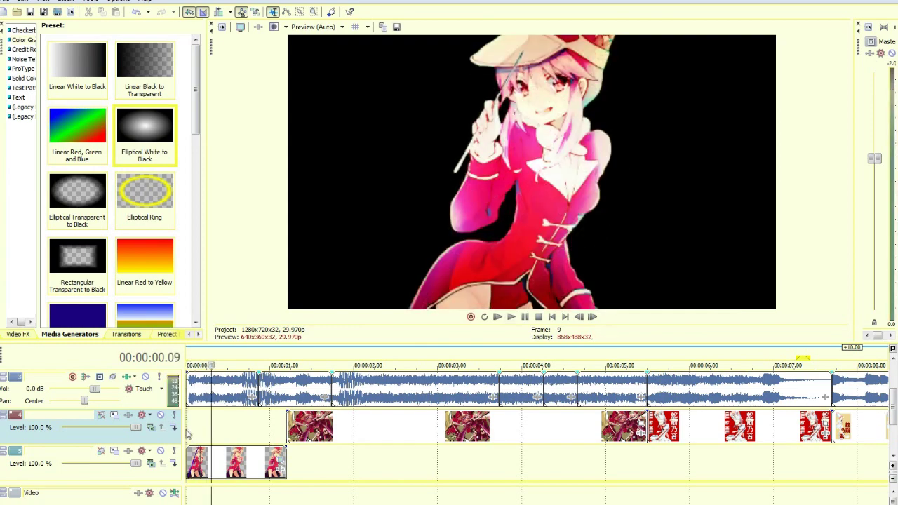
Apply the Linear Blur Vertical Light preset to the character image, adjust its blur over time, and play it back
{"action": "left_click", "coordinate": [126, 334]}
{"action": "left_click", "coordinate": [19, 334]}
{"action": "scroll", "coordinate": [61, 144], "scroll_direction": "down", "scroll_amount": 10}
{"action": "left_click_drag", "start_coordinate": [61, 144], "coordinate": [61, 110]}
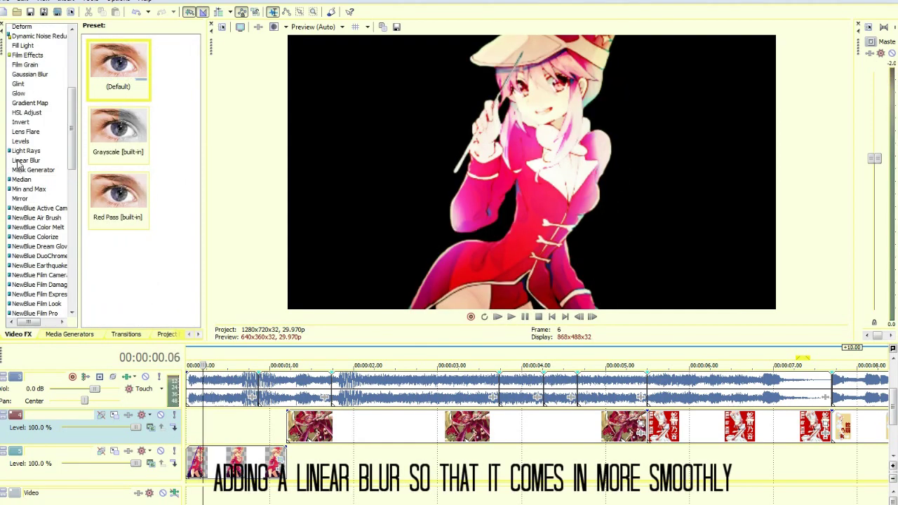
{"action": "left_click", "coordinate": [27, 161]}
{"action": "left_click_drag", "start_coordinate": [112, 127], "coordinate": [234, 457]}
{"action": "left_click_drag", "start_coordinate": [109, 178], "coordinate": [105, 177]}
{"action": "left_click", "coordinate": [150, 400]}
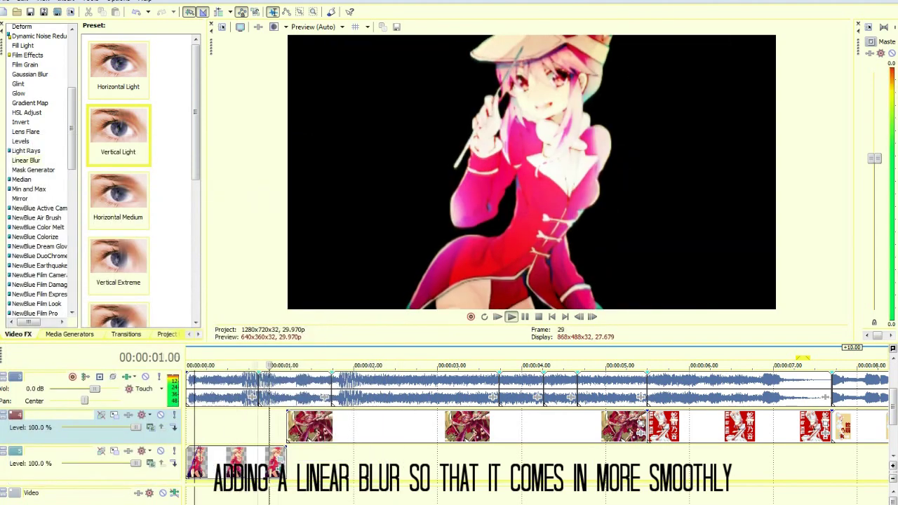
{"action": "key", "text": "space"}
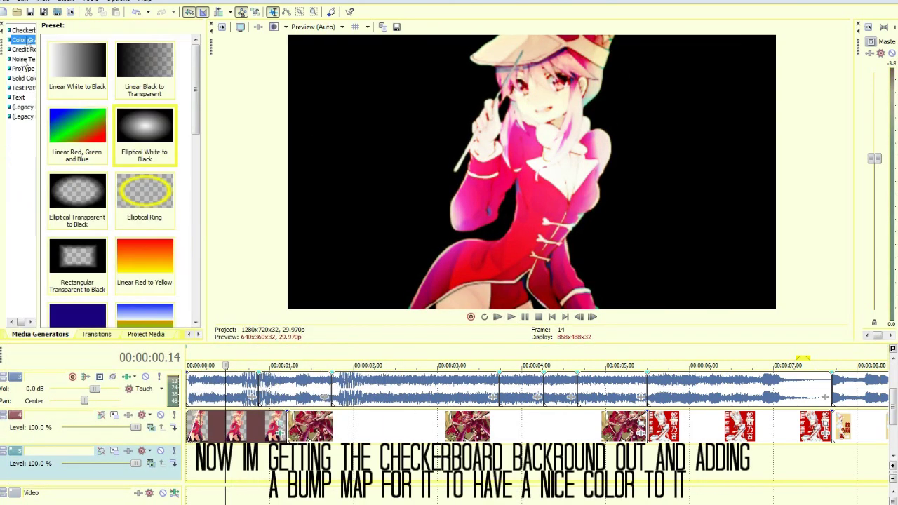
Add a Large Tiles checkerboard on the track beneath the character and trim it to the character clip's length
{"action": "left_click", "coordinate": [24, 30]}
{"action": "left_click_drag", "start_coordinate": [77, 62], "coordinate": [190, 461]}
{"action": "left_click_drag", "start_coordinate": [279, 366], "coordinate": [276, 382]}
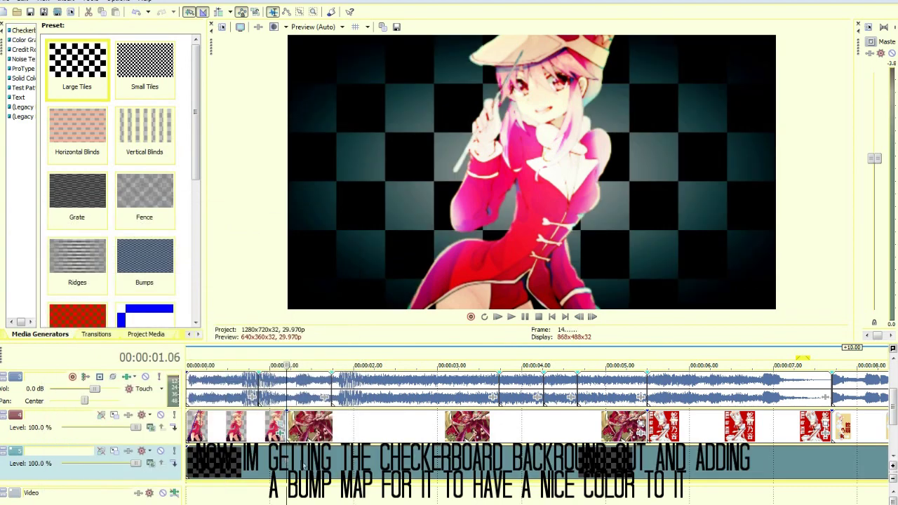
{"action": "left_click", "coordinate": [259, 479]}
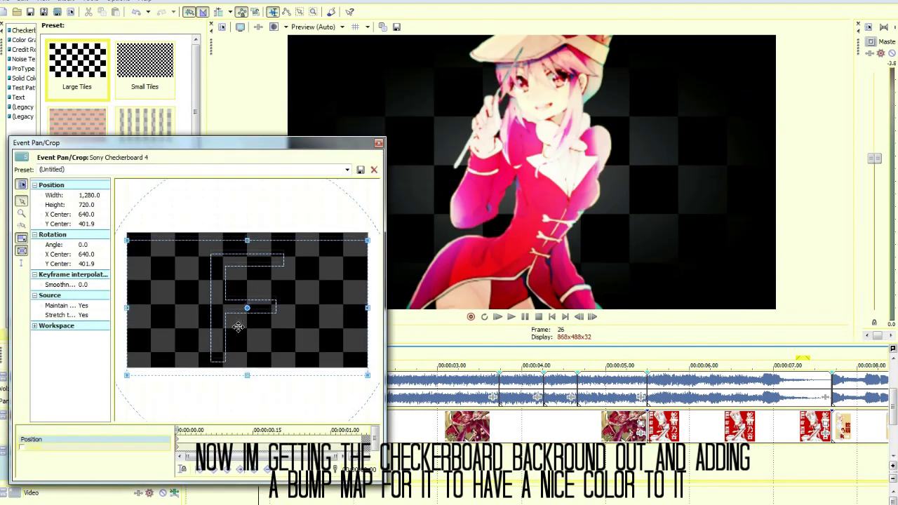
{"action": "left_click", "coordinate": [379, 143]}
Apply the Bump Map Spotlight Up (flat) preset to the checkerboard with intensity 0.400 and focus 0.900
{"action": "left_click", "coordinate": [6, 334]}
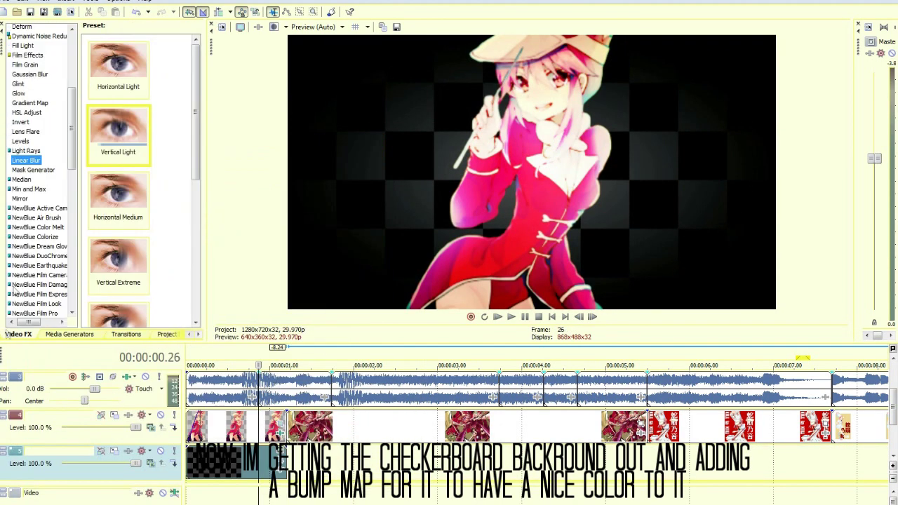
{"action": "scroll", "coordinate": [49, 186], "scroll_direction": "up", "scroll_amount": 7}
{"action": "left_click", "coordinate": [25, 106]}
{"action": "scroll", "coordinate": [161, 418], "scroll_direction": "up", "scroll_amount": 2}
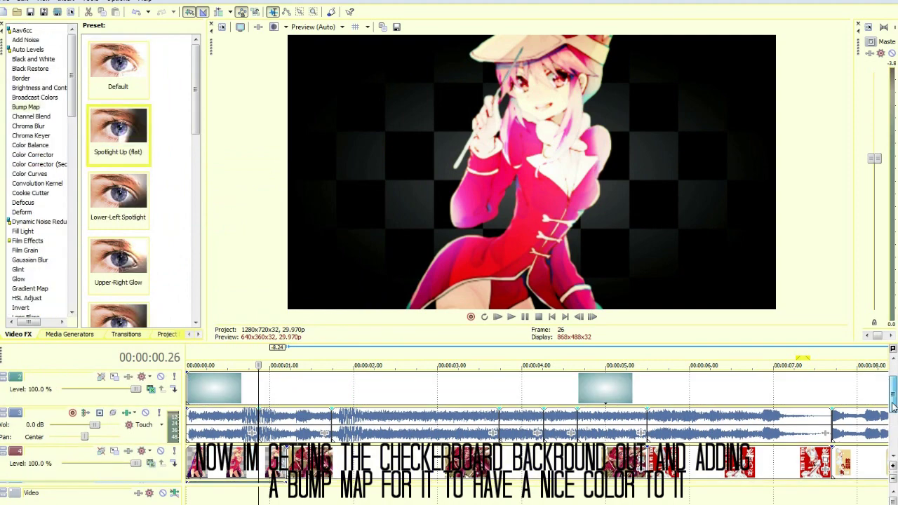
{"action": "left_click", "coordinate": [162, 415]}
{"action": "left_click_drag", "start_coordinate": [892, 385], "coordinate": [886, 421]}
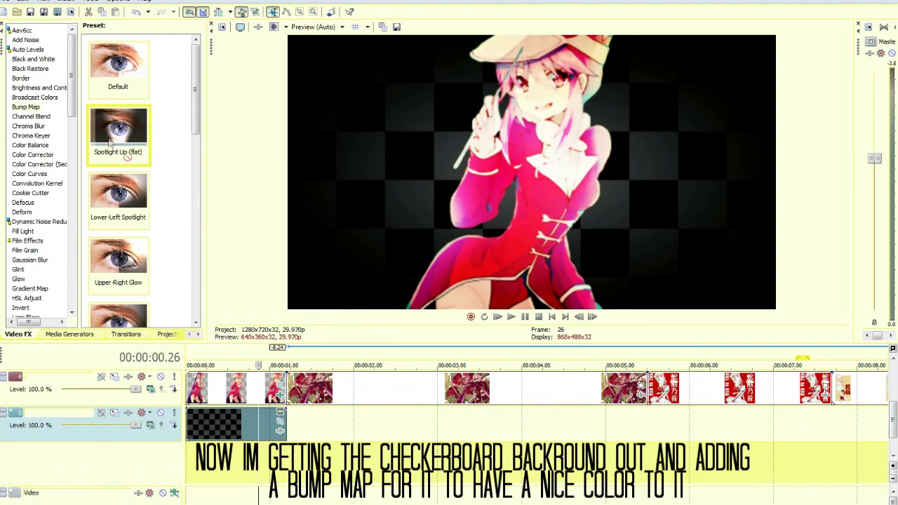
{"action": "left_click_drag", "start_coordinate": [108, 143], "coordinate": [232, 421]}
{"action": "left_click_drag", "start_coordinate": [276, 178], "coordinate": [265, 177]}
{"action": "left_click_drag", "start_coordinate": [265, 191], "coordinate": [292, 197]}
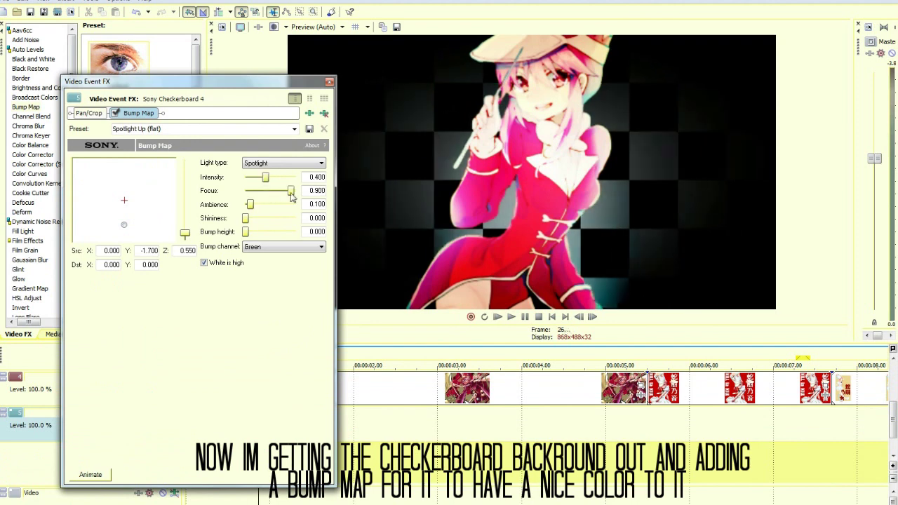
{"action": "left_click", "coordinate": [329, 82]}
Set the checkerboard's Color 1 to white and Color 2 to black, and readjust the bump map's focus and intensity
{"action": "left_click", "coordinate": [281, 422]}
{"action": "left_click", "coordinate": [163, 365]}
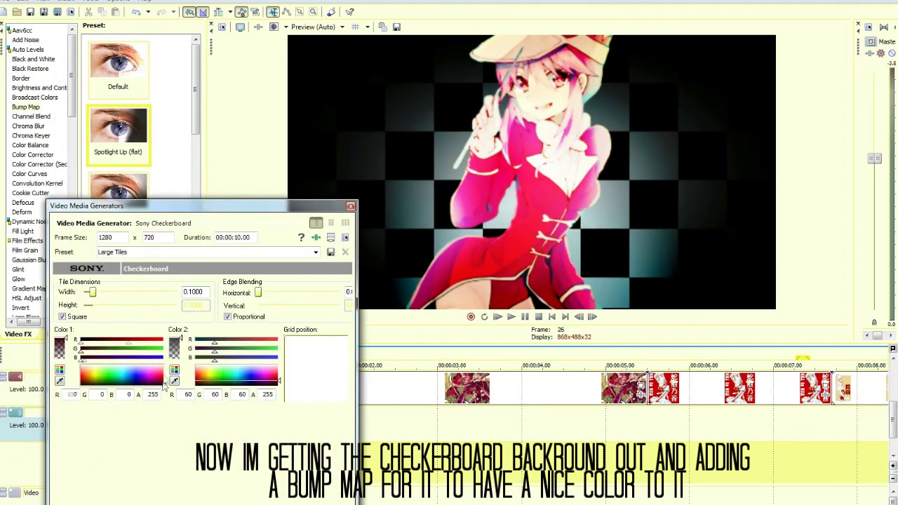
{"action": "left_click", "coordinate": [279, 384]}
{"action": "left_click", "coordinate": [350, 206]}
{"action": "left_click", "coordinate": [281, 432]}
{"action": "left_click_drag", "start_coordinate": [294, 192], "coordinate": [260, 180]}
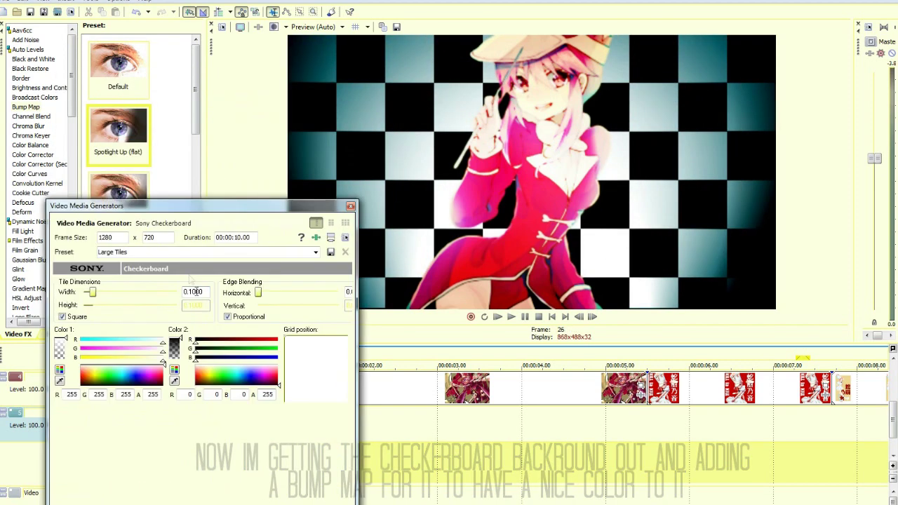
Recolour the checkerboard's Color 1 with a tone sampled from the character image, keeping Color 2 black
{"action": "left_click", "coordinate": [156, 380]}
{"action": "left_click_drag", "start_coordinate": [268, 379], "coordinate": [269, 402]}
{"action": "left_click", "coordinate": [59, 380]}
{"action": "left_click", "coordinate": [540, 90]}
{"action": "left_click", "coordinate": [59, 380]}
{"action": "left_click", "coordinate": [587, 57]}
{"action": "left_click", "coordinate": [60, 380]}
{"action": "left_click", "coordinate": [506, 128]}
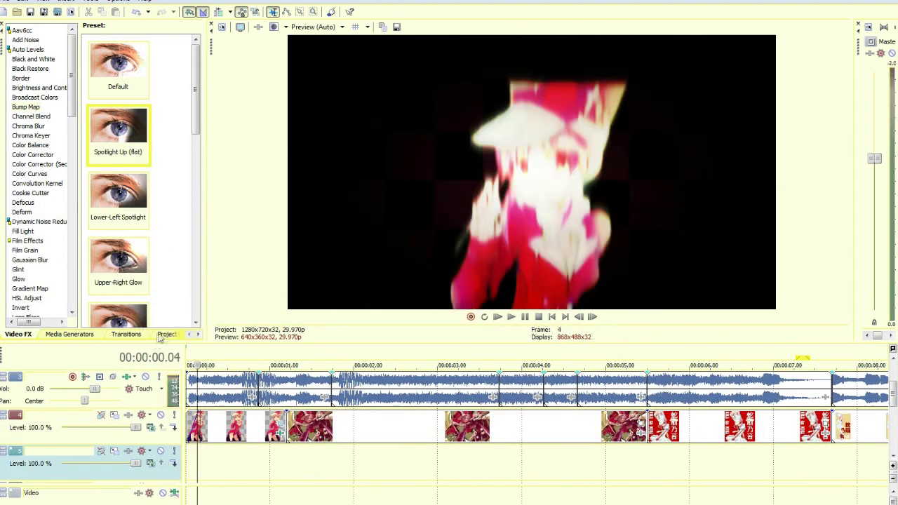
Add a Default Text event beneath the character and cut off the part beyond the end of the character clip
{"action": "left_click", "coordinate": [69, 335]}
{"action": "left_click", "coordinate": [19, 98]}
{"action": "left_click_drag", "start_coordinate": [77, 62], "coordinate": [192, 471]}
{"action": "left_click", "coordinate": [287, 466]}
{"action": "key", "text": "s"}
{"action": "right_click", "coordinate": [333, 470]}
{"action": "left_click", "coordinate": [365, 308]}
Enter JUST as the text of the new event and try the Arial Narrow font
{"action": "left_click", "coordinate": [237, 464]}
{"action": "left_click", "coordinate": [280, 450]}
{"action": "type", "text": "JUST"}
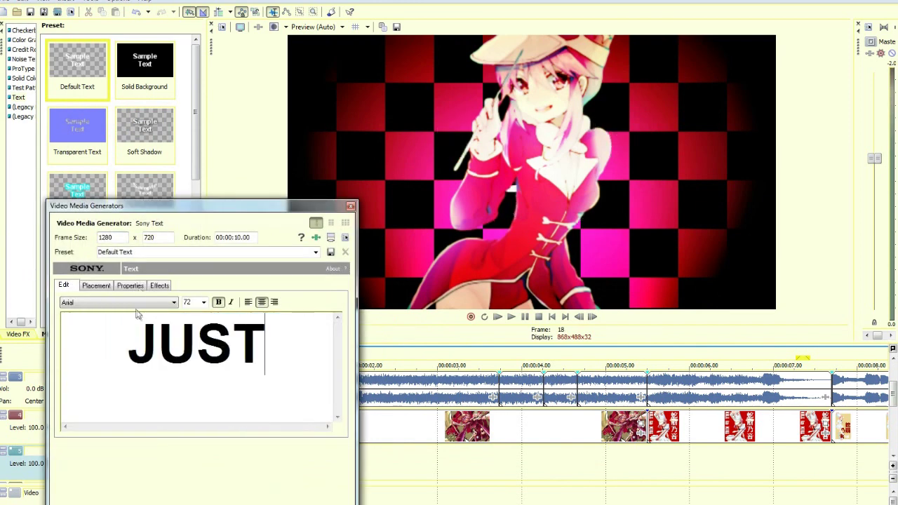
{"action": "left_click", "coordinate": [129, 302]}
{"action": "key", "text": "a"}
{"action": "left_click", "coordinate": [129, 498]}
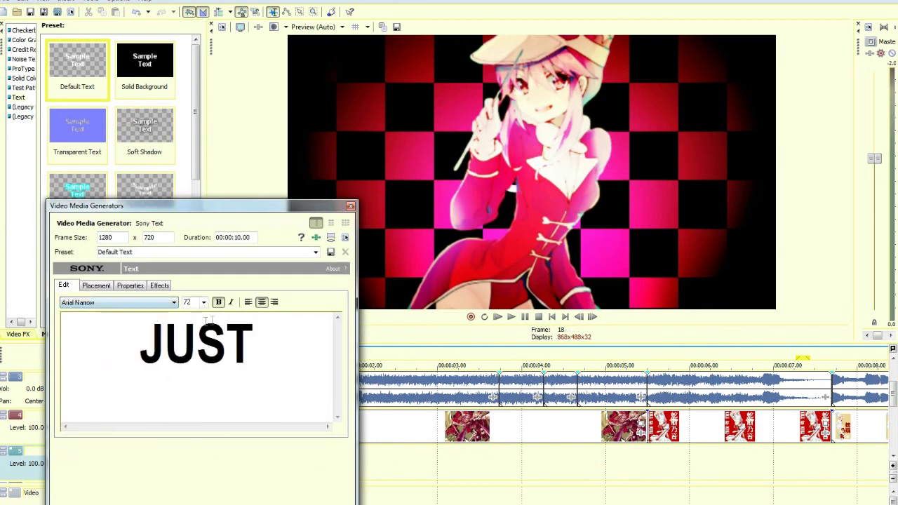
Place the JUST text in the upper left of the frame and adjust its text effects
{"action": "left_click", "coordinate": [97, 285]}
{"action": "left_click", "coordinate": [160, 284]}
{"action": "left_click", "coordinate": [189, 311]}
{"action": "left_click", "coordinate": [196, 364]}
Try other fonts for the JUST text and set it to Bebas
{"action": "left_click", "coordinate": [64, 285]}
{"action": "left_click", "coordinate": [143, 303]}
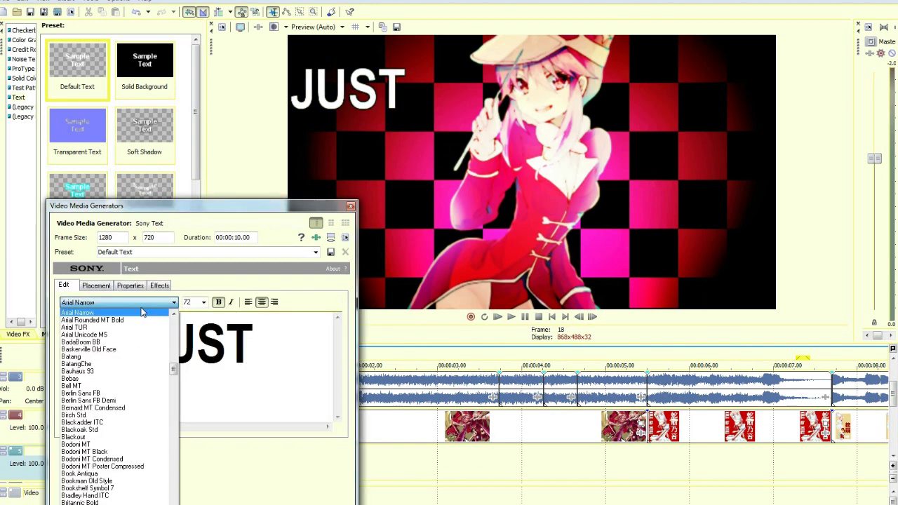
{"action": "type", "text": "to"}
{"action": "left_click", "coordinate": [261, 333]}
{"action": "left_click", "coordinate": [130, 285]}
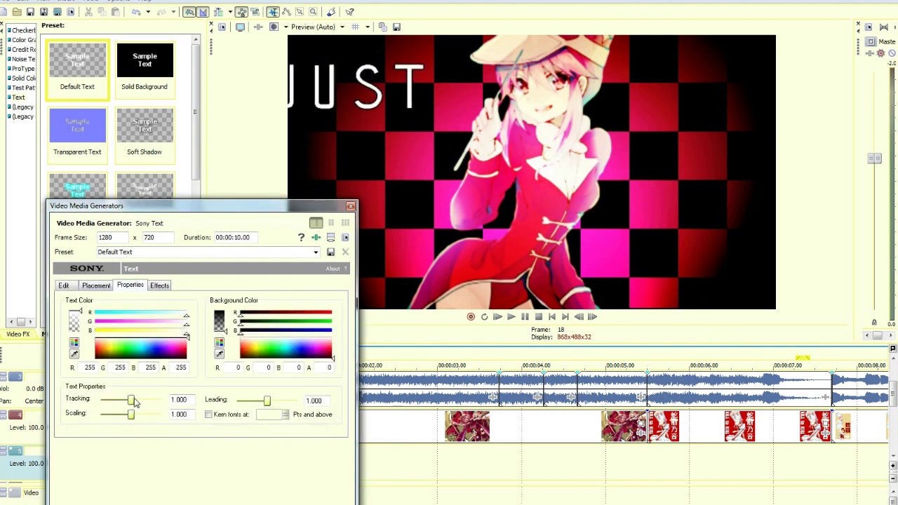
{"action": "left_click", "coordinate": [64, 286]}
{"action": "left_click", "coordinate": [91, 302]}
{"action": "type", "text": "be"}
{"action": "left_click", "coordinate": [203, 333]}
Increase the scaling of the JUST text and move it to the upper right of the frame
{"action": "left_click", "coordinate": [134, 286]}
{"action": "left_click_drag", "start_coordinate": [131, 415], "coordinate": [143, 416]}
{"action": "left_click", "coordinate": [96, 285]}
{"action": "left_click_drag", "start_coordinate": [92, 350], "coordinate": [179, 349]}
{"action": "left_click", "coordinate": [351, 206]}
Duplicate the JUST text event onto two tracks below it, aligned with the start of the timeline
{"action": "right_click", "coordinate": [263, 464]}
{"action": "left_click", "coordinate": [301, 311]}
{"action": "scroll", "coordinate": [91, 421], "scroll_direction": "down", "scroll_amount": 2}
{"action": "left_click", "coordinate": [195, 425]}
{"action": "right_click", "coordinate": [194, 423]}
{"action": "left_click", "coordinate": [211, 430]}
{"action": "key", "text": "Return"}
{"action": "right_click", "coordinate": [188, 464]}
{"action": "left_click", "coordinate": [235, 345]}
{"action": "key", "text": "Return"}
Change the second text event to ONE and place it at the middle left of the frame
{"action": "left_click", "coordinate": [217, 424]}
{"action": "left_click", "coordinate": [280, 411]}
{"action": "type", "text": "ONE"}
{"action": "left_click", "coordinate": [96, 285]}
{"action": "left_click_drag", "start_coordinate": [172, 350], "coordinate": [92, 369]}
{"action": "left_click", "coordinate": [350, 205]}
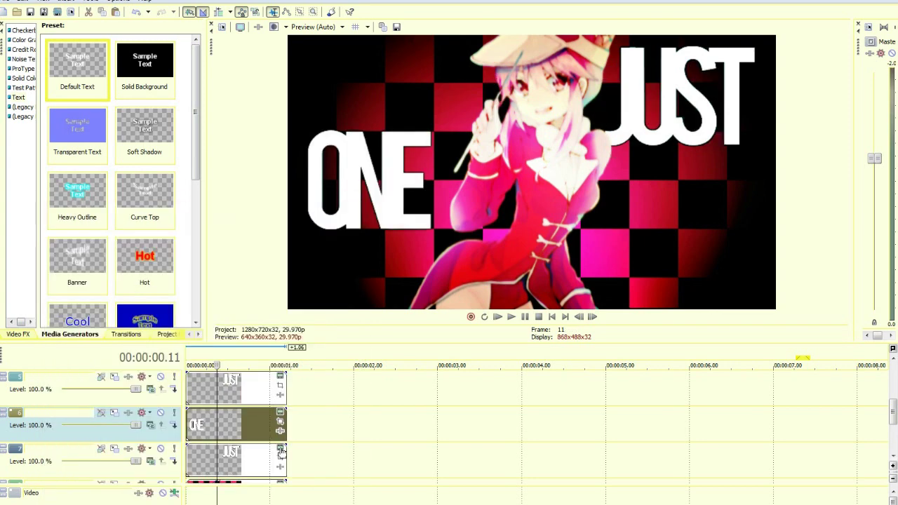
Change the third text event to NIGHT and place it in the lower right of the frame
{"action": "left_click", "coordinate": [280, 448]}
{"action": "left_click_drag", "start_coordinate": [260, 367], "coordinate": [6, 295]}
{"action": "type", "text": "NIGHT"}
{"action": "left_click", "coordinate": [96, 285]}
{"action": "left_click_drag", "start_coordinate": [166, 361], "coordinate": [166, 401]}
{"action": "left_click", "coordinate": [350, 206]}
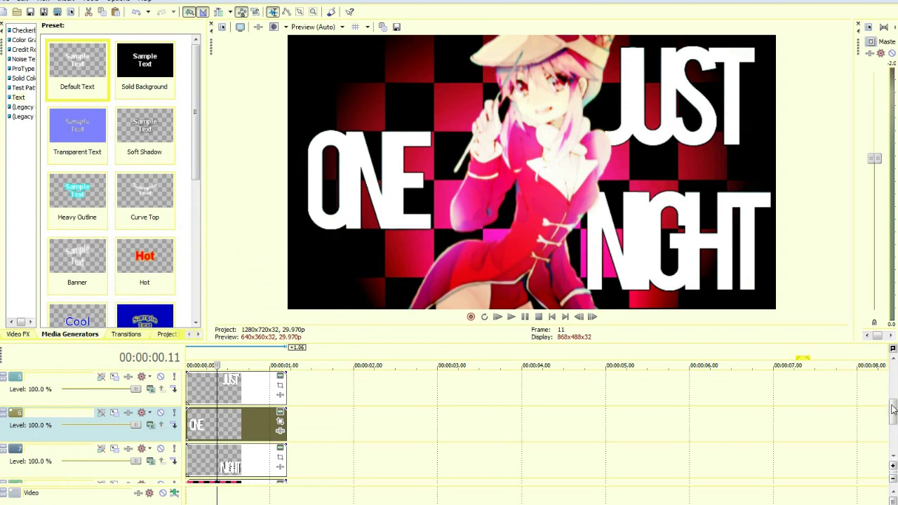
Give the character track a grey 2D shadow and a black 2D glow in Track Motion, with blur and intensity at 0
{"action": "scroll", "coordinate": [893, 409], "scroll_direction": "up", "scroll_amount": 2}
{"action": "left_click", "coordinate": [115, 416]}
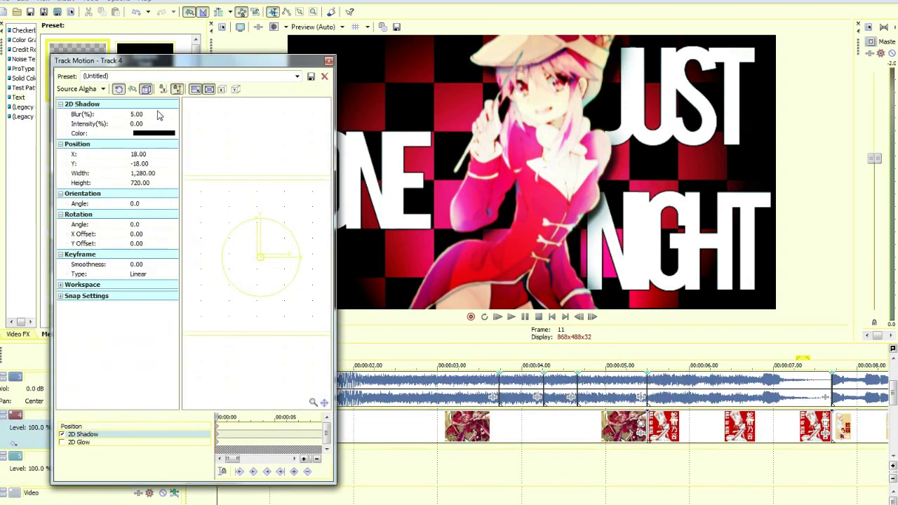
{"action": "left_click", "coordinate": [174, 134]}
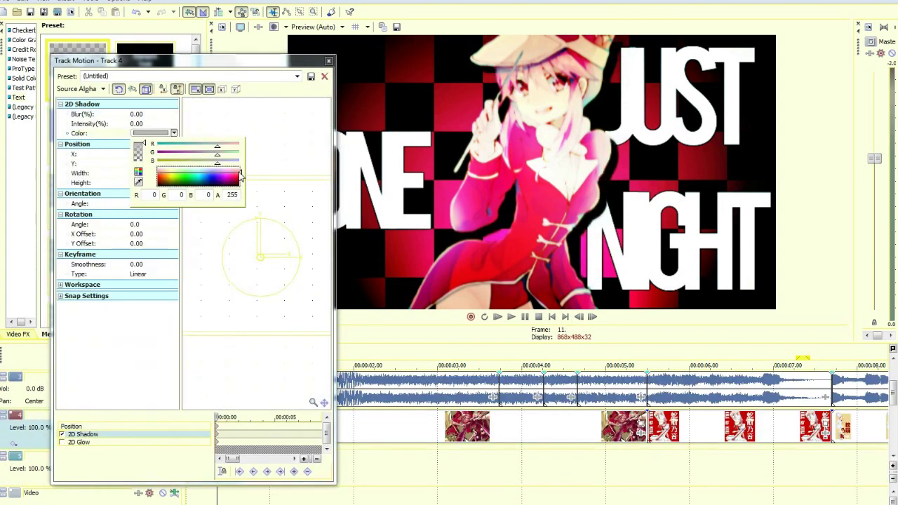
{"action": "left_click", "coordinate": [61, 442]}
{"action": "left_click", "coordinate": [174, 133]}
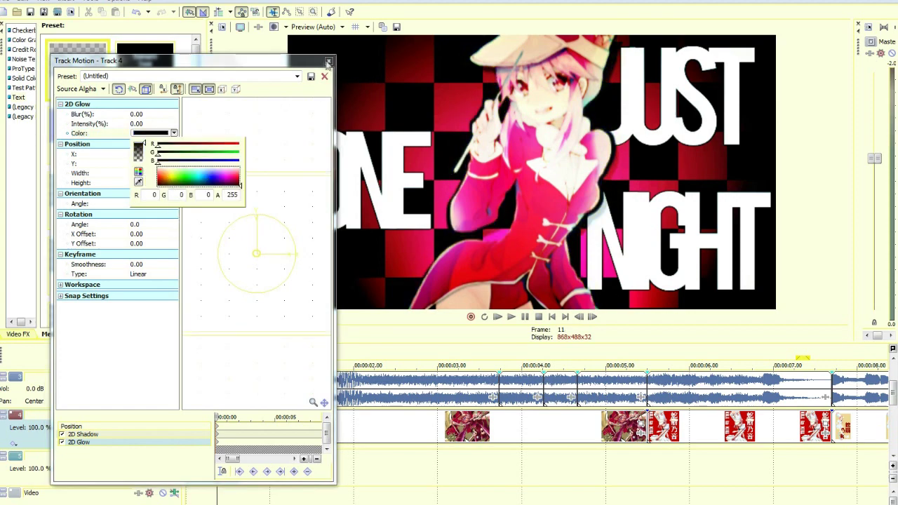
{"action": "left_click", "coordinate": [327, 62]}
Keyframe the JUST text in Event Pan/Crop so it slides into the frame from the left
{"action": "scroll", "coordinate": [867, 398], "scroll_direction": "down", "scroll_amount": 1}
{"action": "left_click_drag", "start_coordinate": [257, 422], "coordinate": [251, 423]}
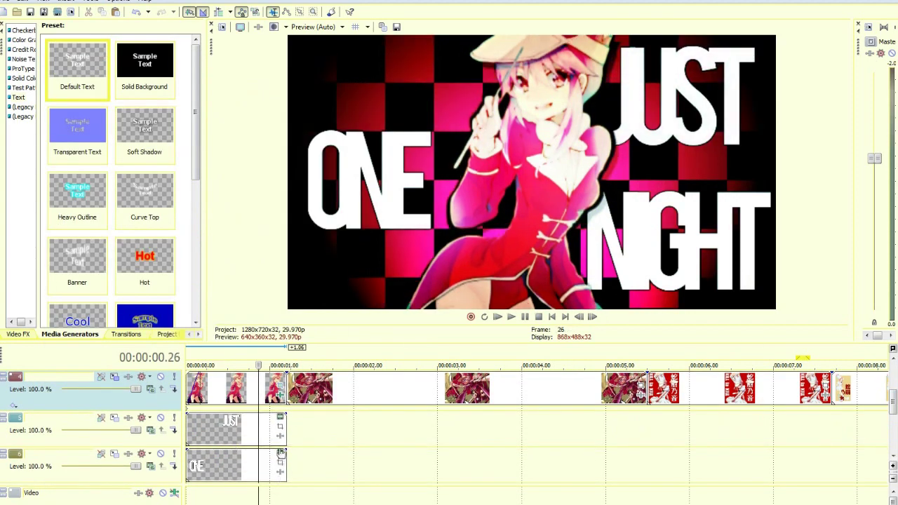
{"action": "left_click", "coordinate": [281, 425]}
{"action": "left_click_drag", "start_coordinate": [201, 293], "coordinate": [443, 301]}
{"action": "left_click_drag", "start_coordinate": [201, 430], "coordinate": [210, 430]}
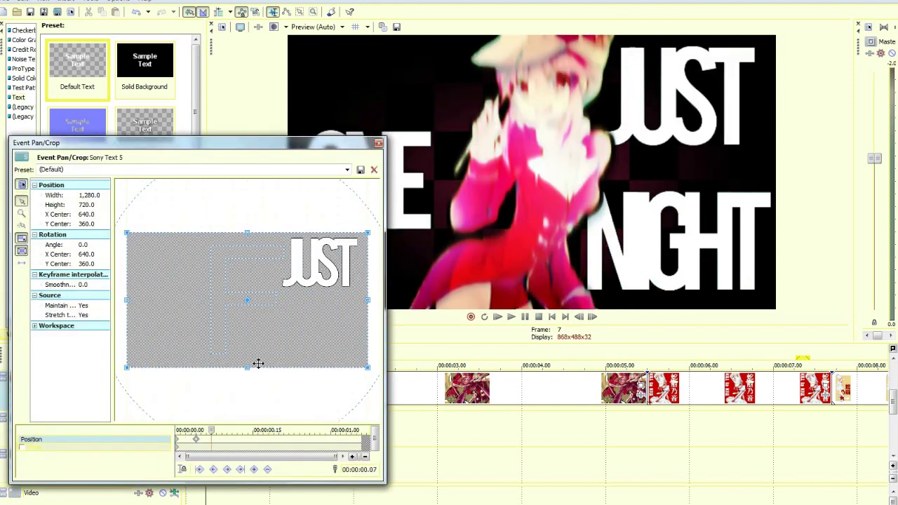
{"action": "left_click", "coordinate": [378, 143]}
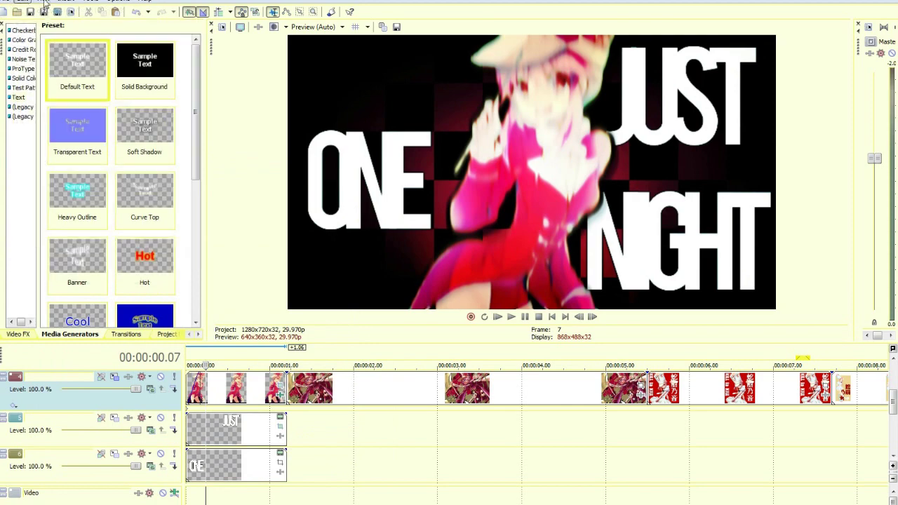
Keyframe the ONE text in Event Pan/Crop so it slides into the frame from the right
{"action": "left_click", "coordinate": [44, 2]}
{"action": "left_click", "coordinate": [250, 427]}
{"action": "left_click", "coordinate": [233, 429]}
{"action": "left_click", "coordinate": [280, 462]}
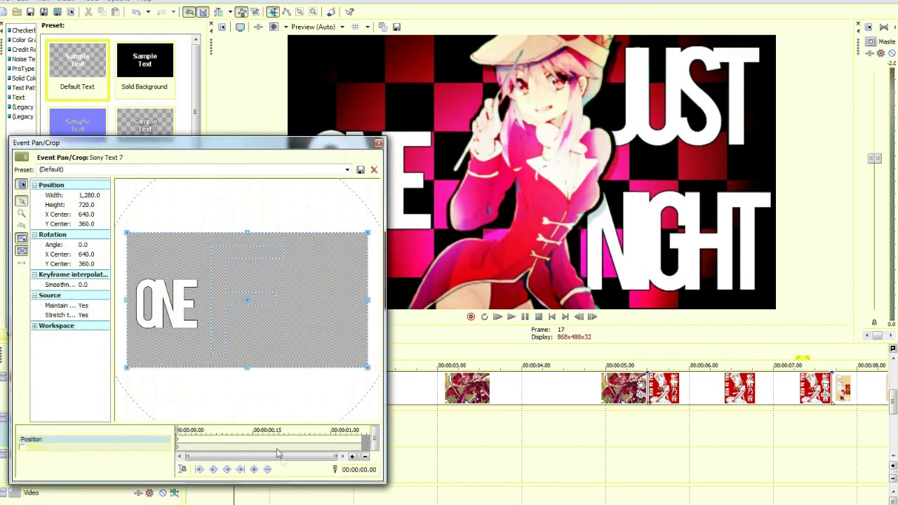
{"action": "left_click_drag", "start_coordinate": [177, 440], "coordinate": [201, 440]}
{"action": "left_click_drag", "start_coordinate": [242, 301], "coordinate": [98, 302]}
{"action": "left_click_drag", "start_coordinate": [209, 316], "coordinate": [108, 324]}
{"action": "left_click_drag", "start_coordinate": [177, 430], "coordinate": [192, 430]}
{"action": "left_click", "coordinate": [379, 143]}
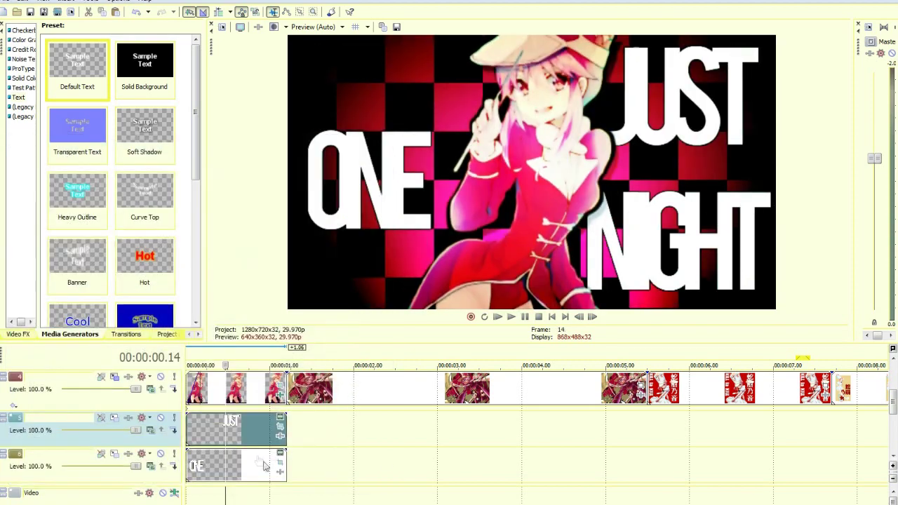
Keyframe the NIGHT text in Event Pan/Crop to slide in from the left, starting at X Center 1,925.4
{"action": "scroll", "coordinate": [639, 412], "scroll_direction": "down", "scroll_amount": 2}
{"action": "left_click", "coordinate": [231, 424]}
{"action": "left_click", "coordinate": [280, 422]}
{"action": "left_click", "coordinate": [196, 433]}
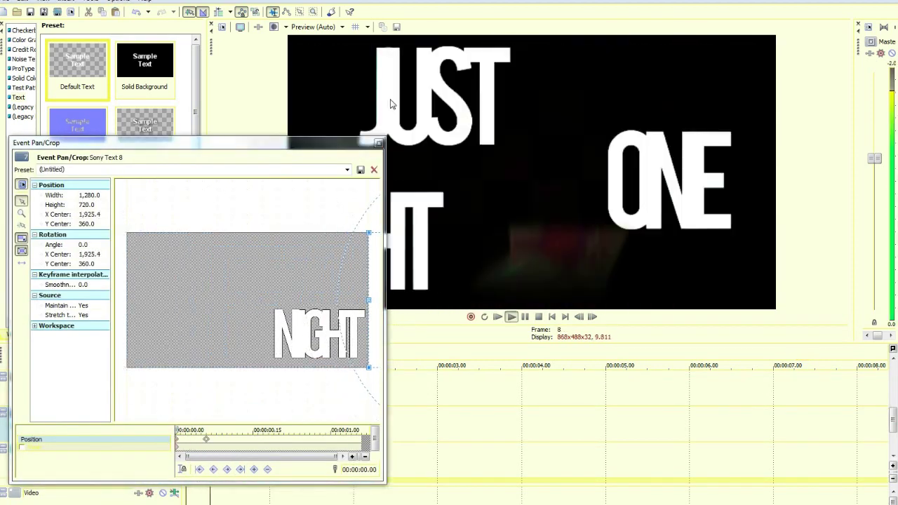
{"action": "left_click", "coordinate": [379, 143]}
Stagger the text events so ONE starts at 00:00:00.10 and NIGHT about 7 frames after it, trimming both ends to the background's end
{"action": "left_click", "coordinate": [203, 400]}
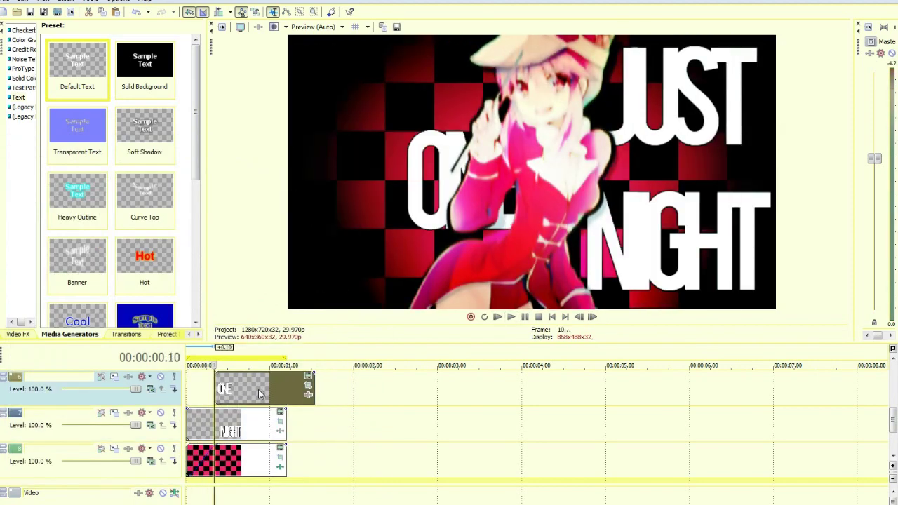
{"action": "key", "text": "Return"}
{"action": "key", "text": "Return"}
{"action": "left_click_drag", "start_coordinate": [221, 426], "coordinate": [270, 430]}
{"action": "key", "text": "Return"}
{"action": "key", "text": "Return"}
{"action": "left_click_drag", "start_coordinate": [334, 428], "coordinate": [282, 439]}
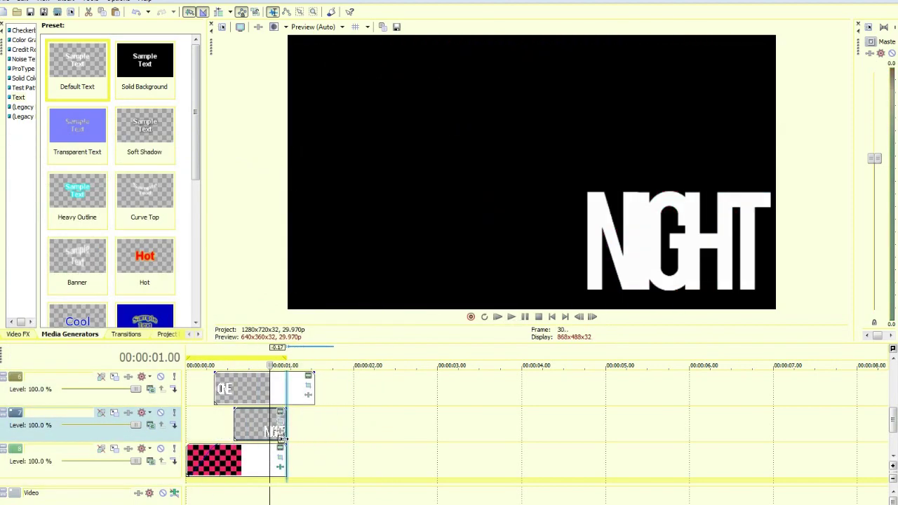
{"action": "left_click_drag", "start_coordinate": [314, 398], "coordinate": [290, 398]}
Add a short fade-in to the start of the JUST event and play back the edit
{"action": "scroll", "coordinate": [391, 358], "scroll_direction": "up", "scroll_amount": 2}
{"action": "left_click", "coordinate": [250, 429]}
{"action": "left_click_drag", "start_coordinate": [188, 414], "coordinate": [193, 414]}
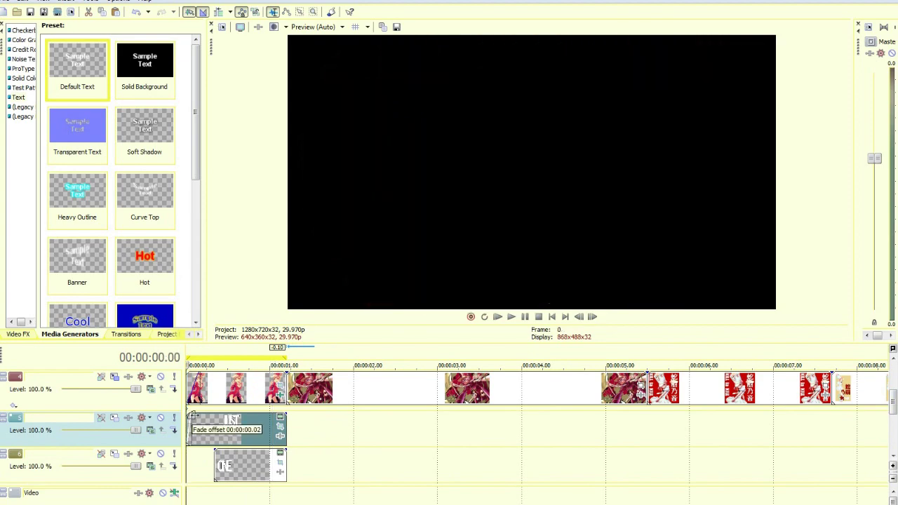
{"action": "key", "text": "space"}
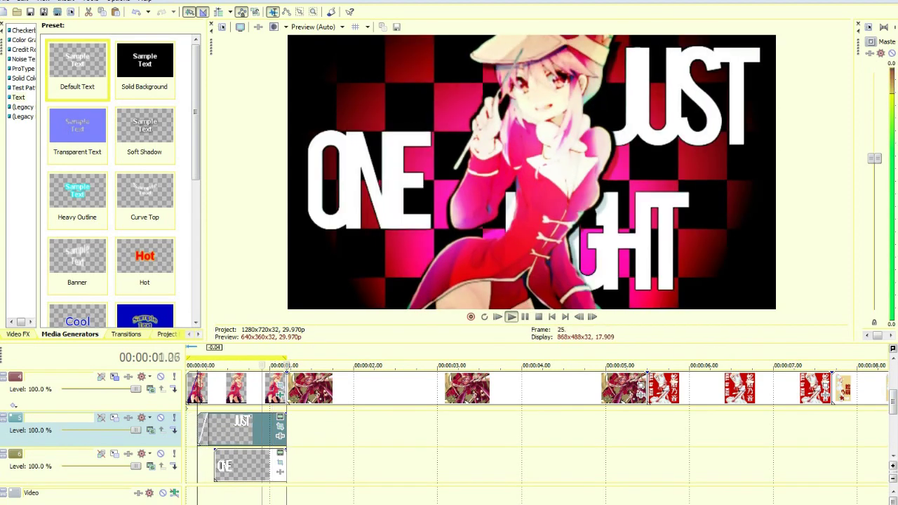
{"action": "key", "text": "space"}
{"action": "key", "text": "space"}
Check the JUST text's movement in Event Pan/Crop and replay the edit from the start of its event
{"action": "key", "text": "Return"}
{"action": "left_click", "coordinate": [279, 426]}
{"action": "left_click", "coordinate": [379, 143]}
{"action": "left_click", "coordinate": [198, 434]}
{"action": "key", "text": "space"}
{"action": "key", "text": "space"}
{"action": "key", "text": "space"}
Add short fade-ins to the starts of the ONE and NIGHT events
{"action": "left_click_drag", "start_coordinate": [892, 407], "coordinate": [892, 428]}
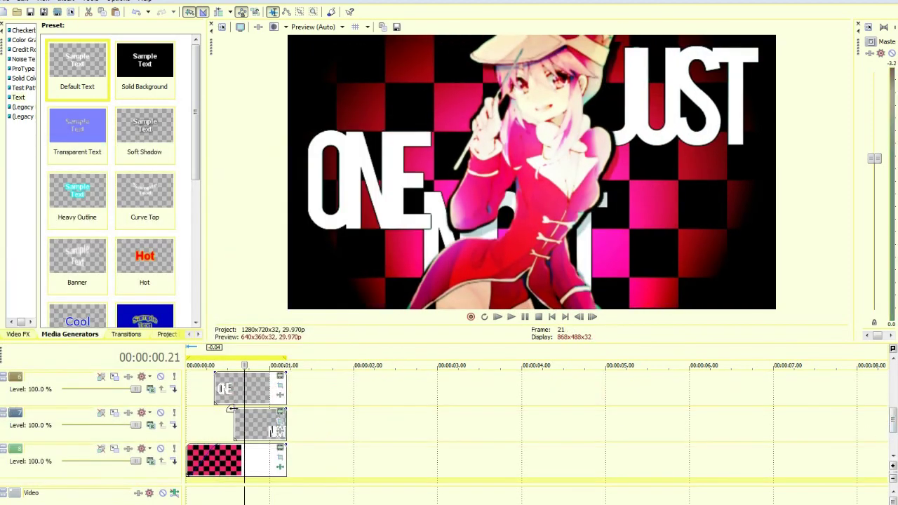
{"action": "left_click", "coordinate": [218, 381]}
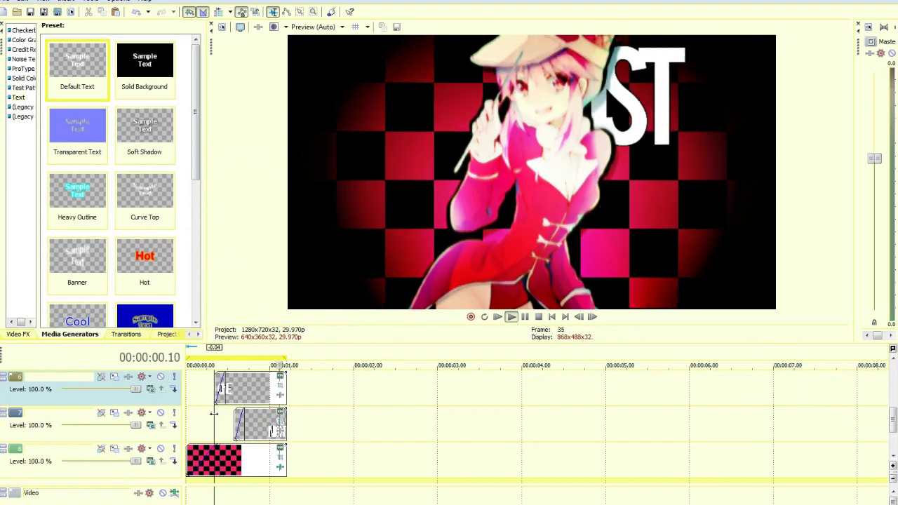
Add drift keyframes in Event Pan/Crop: ONE at 00:00:00.14 with X Center 687.8, NIGHT at 00:00:00.12 with X Center 619.1
{"action": "left_click", "coordinate": [279, 390]}
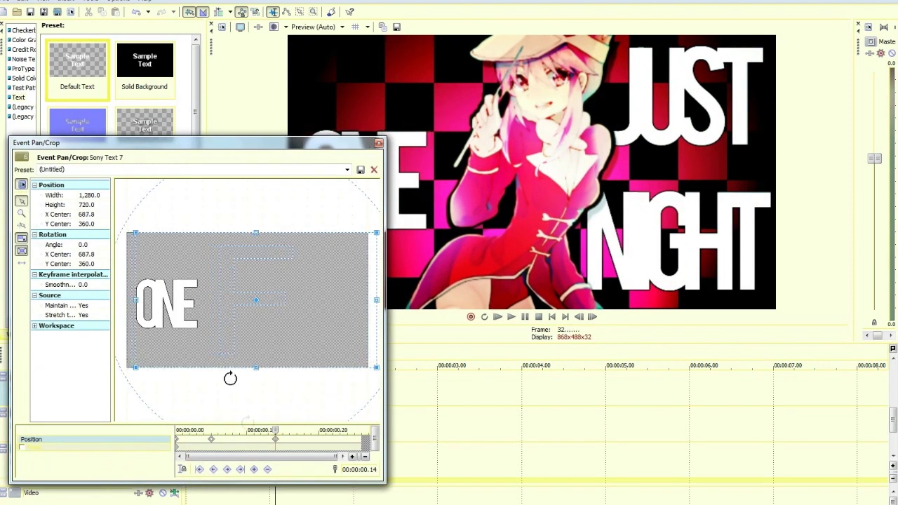
{"action": "left_click", "coordinate": [378, 143]}
{"action": "left_click", "coordinate": [279, 425]}
{"action": "left_click", "coordinate": [293, 431]}
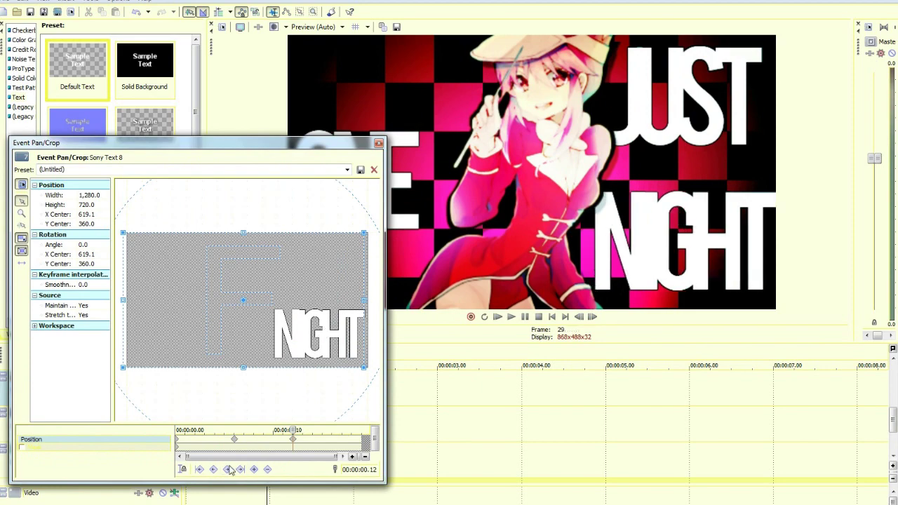
{"action": "key", "text": "space"}
{"action": "left_click", "coordinate": [379, 143]}
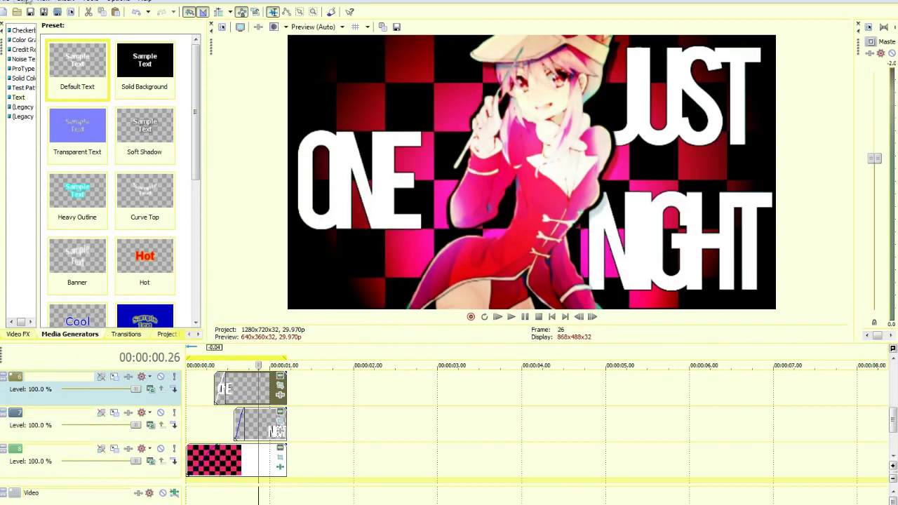
Apply motion blur to the whole edit on the video bus track and play it back from the start
{"action": "left_click", "coordinate": [46, 2]}
{"action": "left_click", "coordinate": [75, 292]}
{"action": "left_click", "coordinate": [45, 2]}
{"action": "left_click", "coordinate": [76, 291]}
{"action": "left_click", "coordinate": [370, 490]}
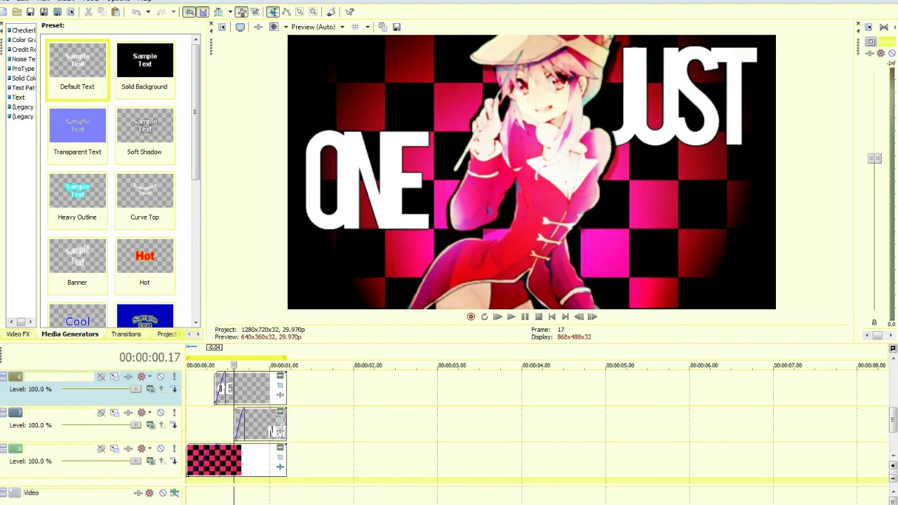
{"action": "left_click", "coordinate": [258, 460]}
{"action": "left_click", "coordinate": [187, 430]}
{"action": "key", "text": "space"}
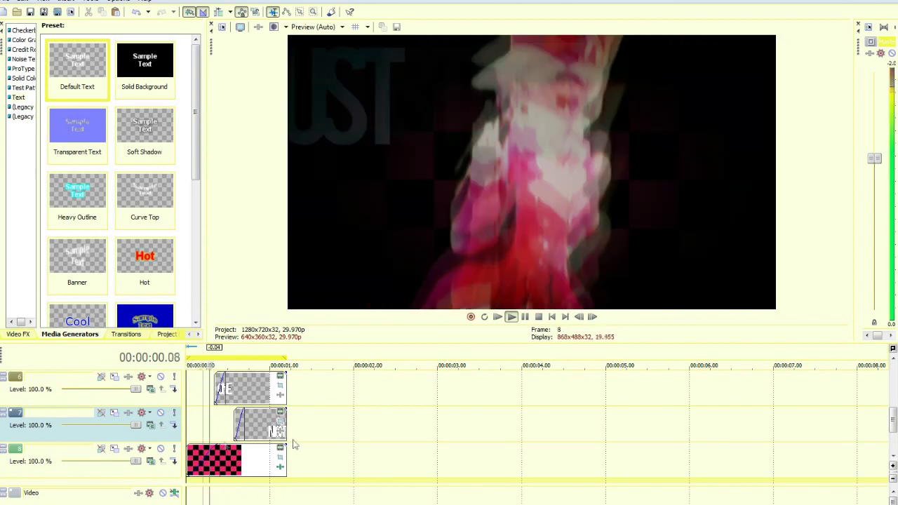
Extend the start of the JUST event 4 frames back to the beginning of the timeline and replay the edit
{"action": "scroll", "coordinate": [876, 419], "scroll_direction": "up", "scroll_amount": 1}
{"action": "left_click_drag", "start_coordinate": [198, 389], "coordinate": [186, 389]}
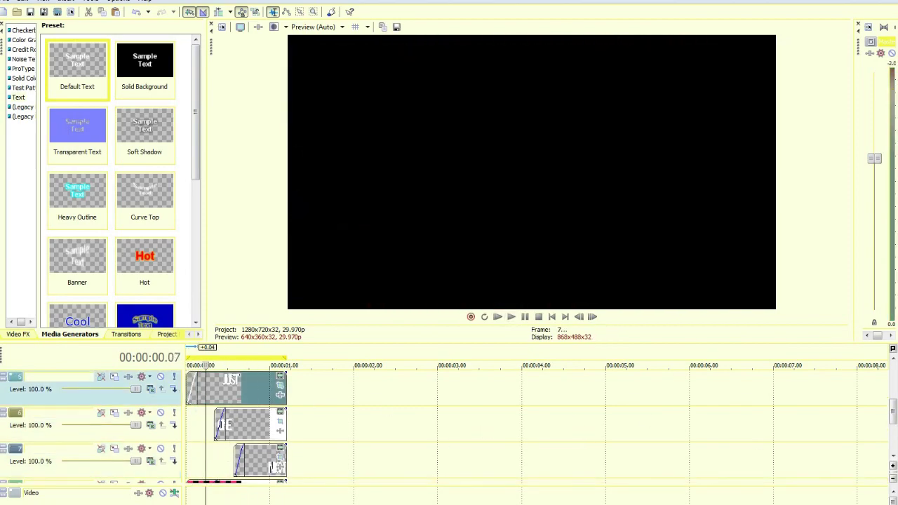
{"action": "key", "text": "space"}
{"action": "key", "text": "space"}
{"action": "left_click", "coordinate": [188, 429]}
{"action": "key", "text": "space"}
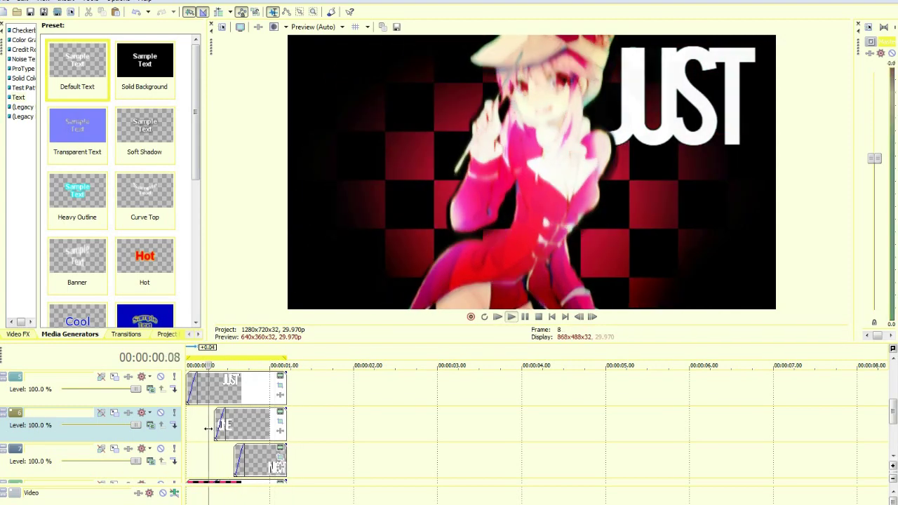
Extend the start of the ONE event 3 frames earlier to 00:00:00.07 and check the timing against NIGHT
{"action": "left_click", "coordinate": [206, 448]}
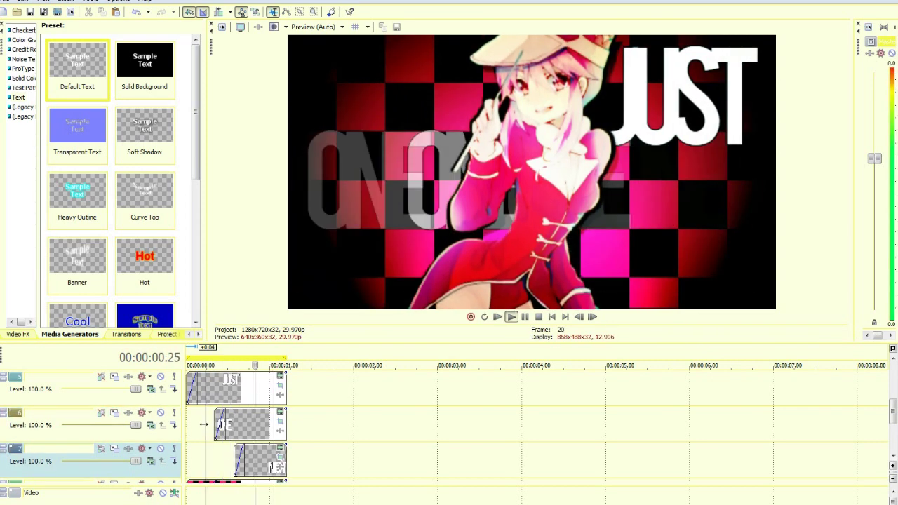
{"action": "key", "text": "space"}
{"action": "left_click_drag", "start_coordinate": [216, 420], "coordinate": [209, 429]}
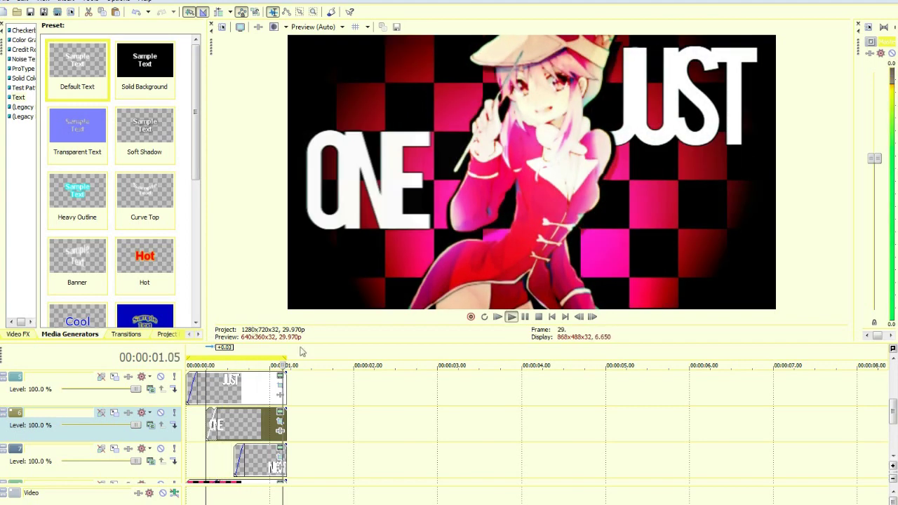
{"action": "left_click", "coordinate": [235, 470]}
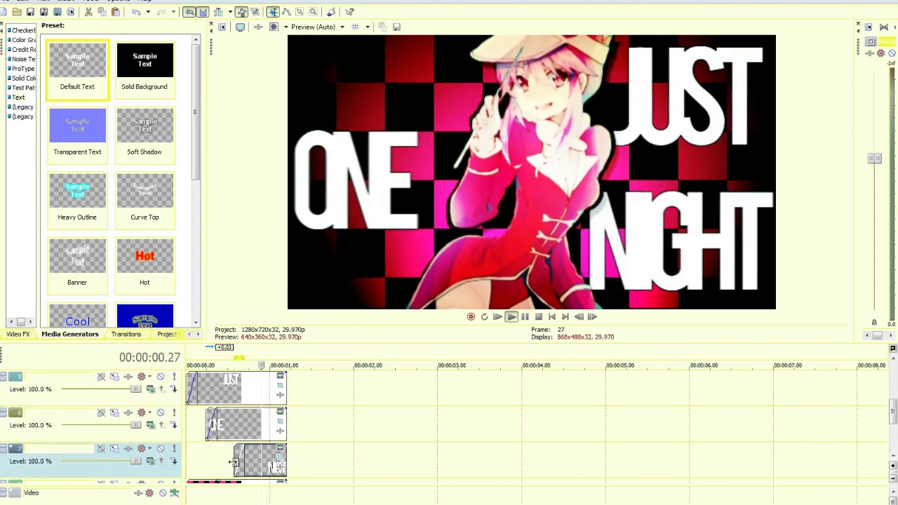